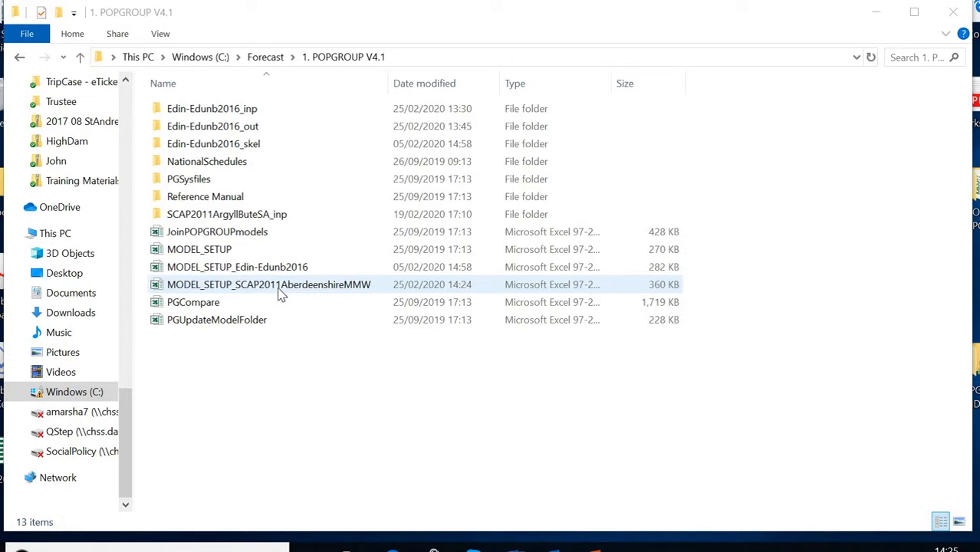
Open the MODEL_SETUP_SCAP2011AberdeenshireMMW workbook and review its file header, base year, folder location and standard rates workbook entries
{"action": "double_click", "coordinate": [280, 288]}
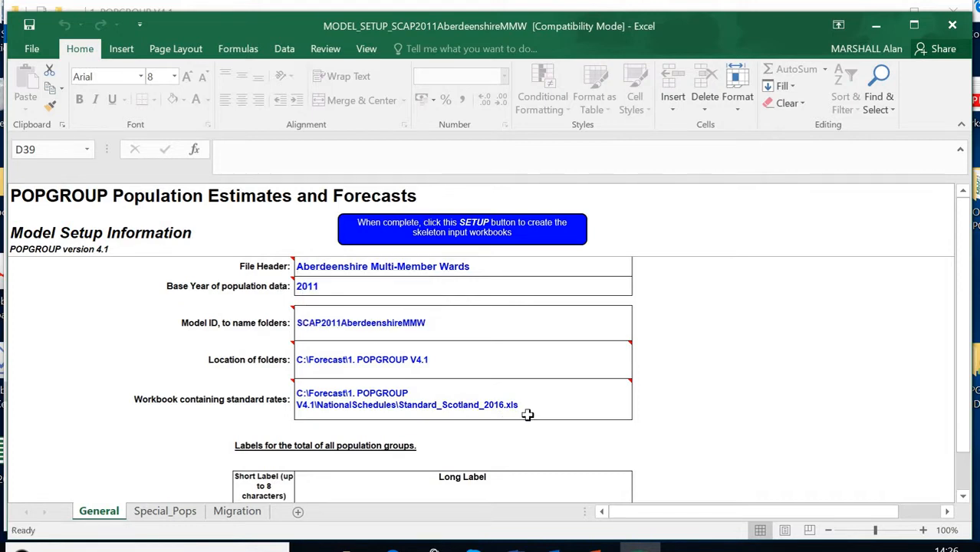
{"action": "left_click", "coordinate": [418, 356]}
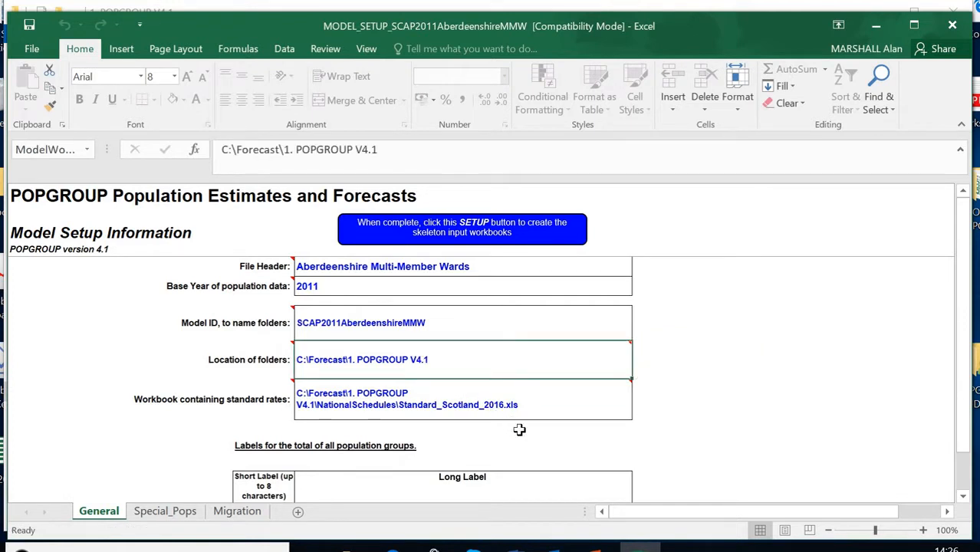
{"action": "key", "text": "Up"}
{"action": "key", "text": "Up"}
{"action": "key", "text": "Up"}
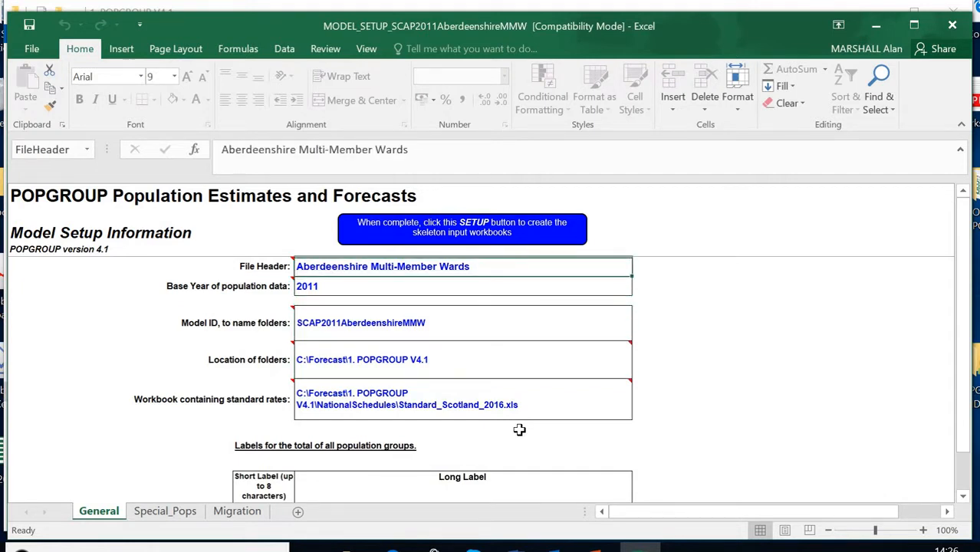
{"action": "key", "text": "Down"}
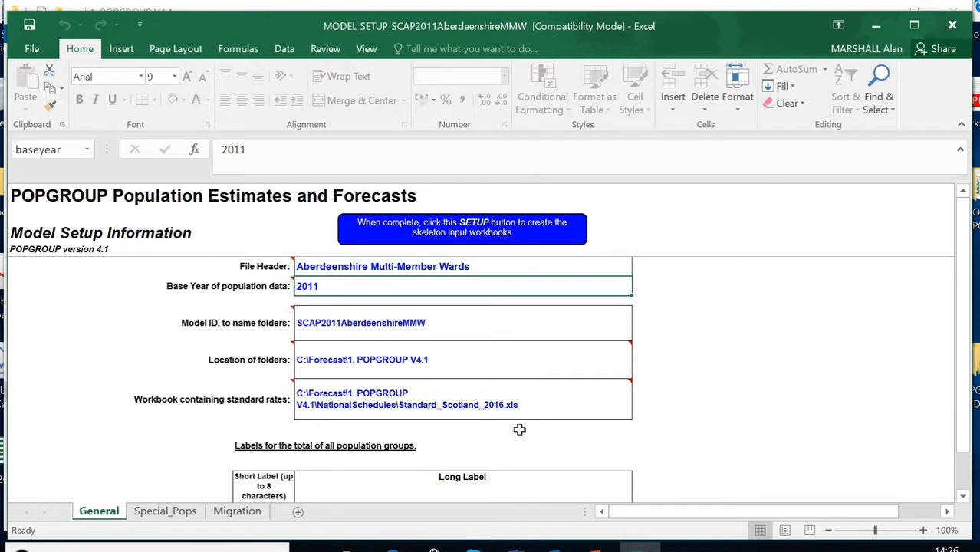
{"action": "key", "text": "Down"}
{"action": "key", "text": "Down"}
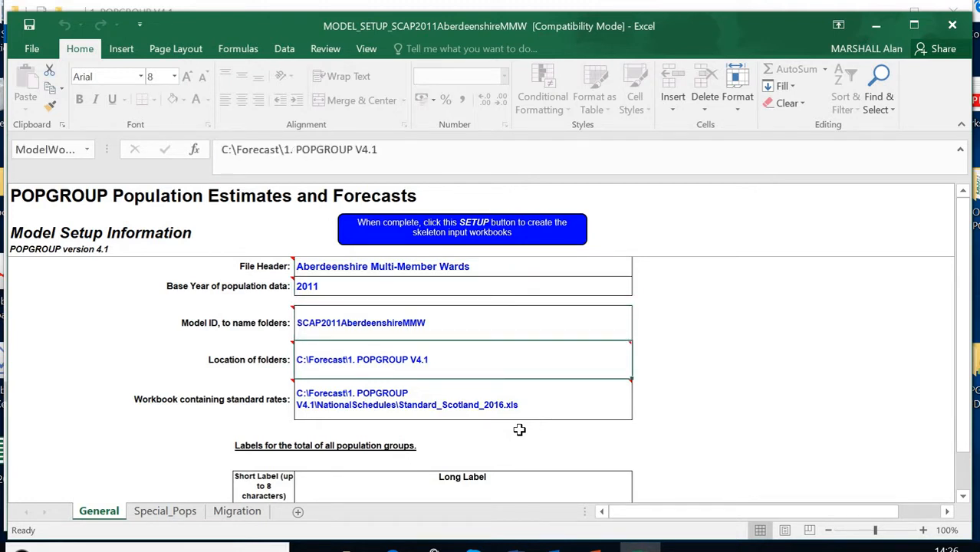
{"action": "mouse_move", "coordinate": [400, 375]}
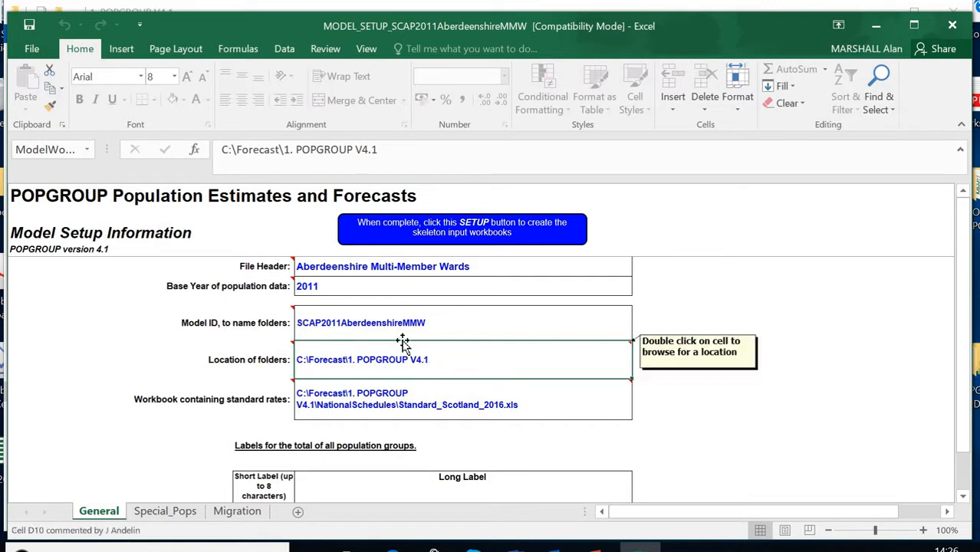
{"action": "left_click", "coordinate": [380, 400]}
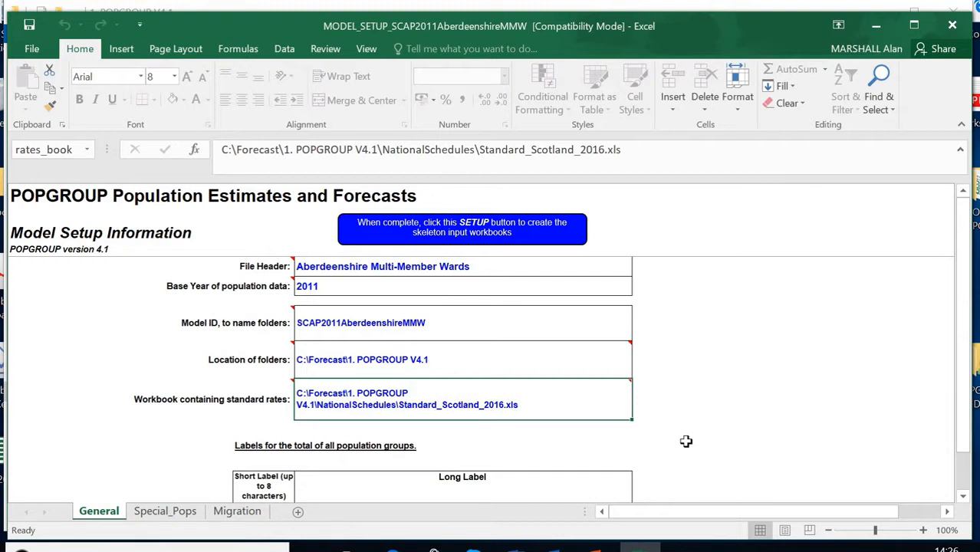
Examine the total population label, the number of population groups and the start of the group list on the General sheet
{"action": "key", "text": "Down"}
{"action": "key", "text": "Down"}
{"action": "key", "text": "Down"}
{"action": "key", "text": "Down"}
{"action": "key", "text": "Down"}
{"action": "key", "text": "Down"}
{"action": "key", "text": "Down"}
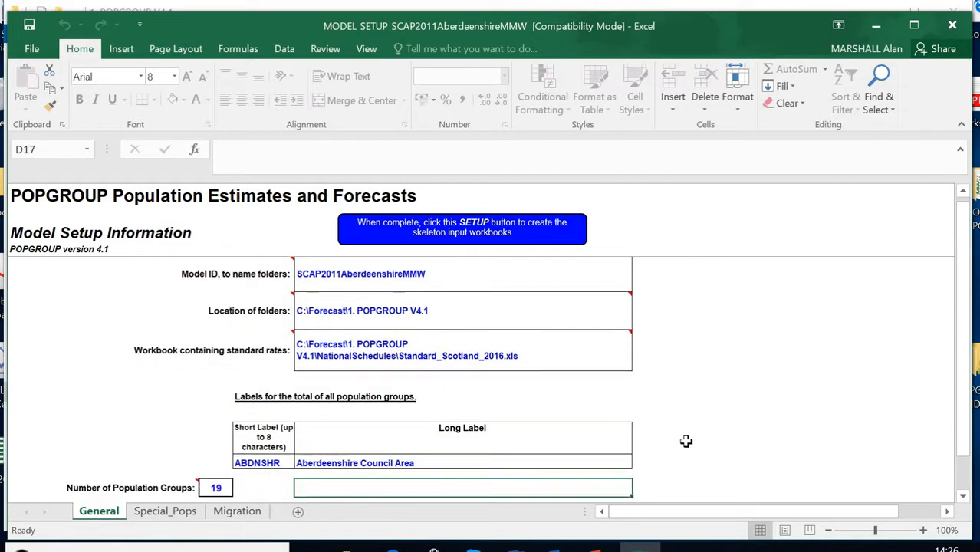
{"action": "key", "text": "Down"}
{"action": "key", "text": "Down"}
{"action": "key", "text": "Down"}
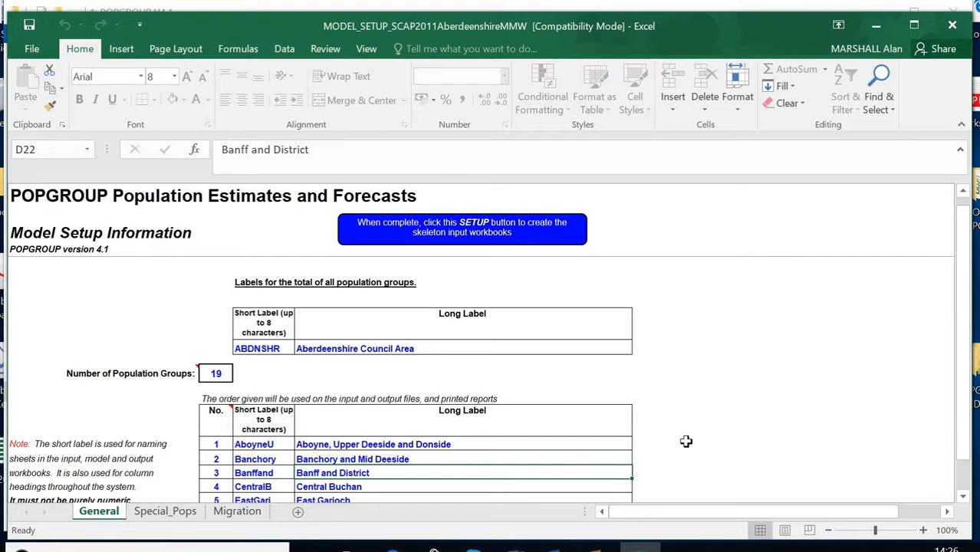
{"action": "key", "text": "Down"}
{"action": "key", "text": "Down"}
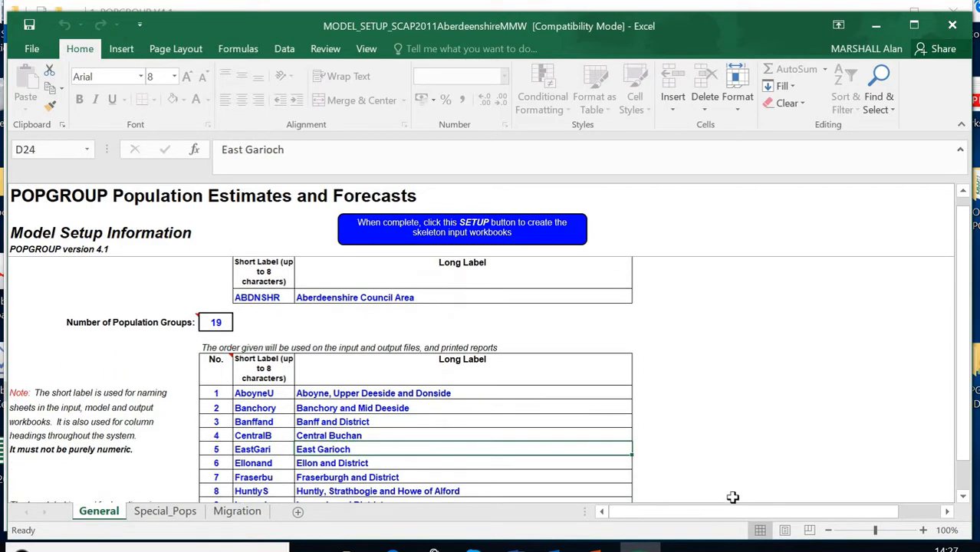
Look through the numbered population groups from Aboyne to Westhill and return to the Number of Population Groups entry
{"action": "left_click", "coordinate": [253, 392]}
{"action": "key", "text": "Left"}
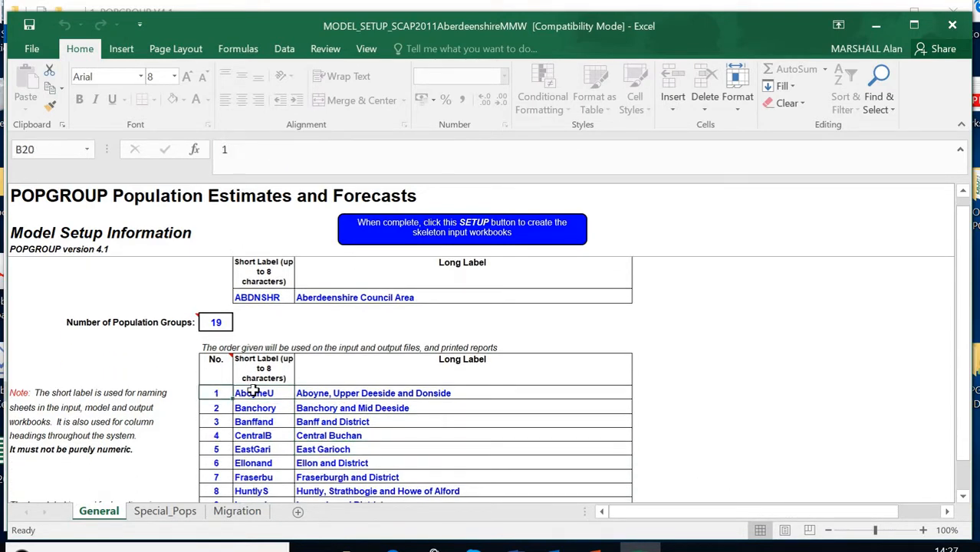
{"action": "key", "text": "Down"}
{"action": "key", "text": "Down"}
{"action": "key", "text": "Down"}
{"action": "key", "text": "Down"}
{"action": "key", "text": "Down"}
{"action": "key", "text": "Down"}
{"action": "key", "text": "Down"}
{"action": "key", "text": "Down"}
{"action": "key", "text": "Down"}
{"action": "key", "text": "Down"}
{"action": "key", "text": "Down"}
{"action": "key", "text": "Down"}
{"action": "key", "text": "Down"}
{"action": "key", "text": "Down"}
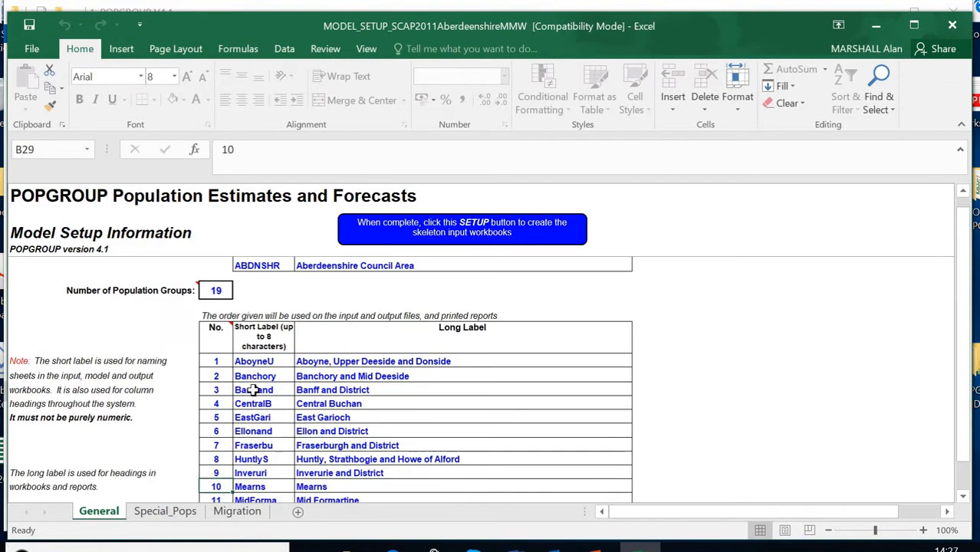
{"action": "key", "text": "Down"}
{"action": "key", "text": "Down"}
{"action": "key", "text": "Down"}
{"action": "key", "text": "Down"}
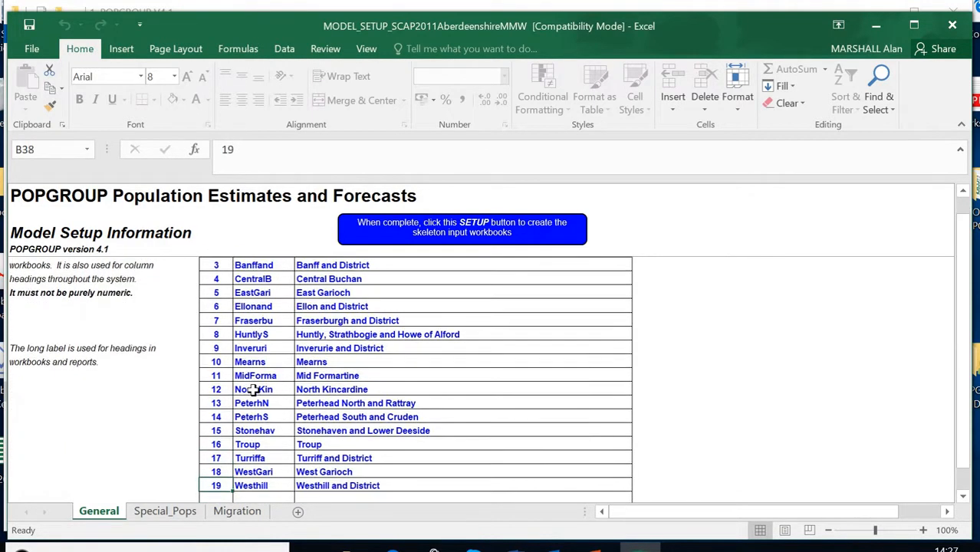
{"action": "key", "text": "Up"}
{"action": "key", "text": "Up"}
{"action": "key", "text": "Up"}
{"action": "key", "text": "Up"}
{"action": "key", "text": "Up"}
{"action": "key", "text": "Up"}
{"action": "key", "text": "Up"}
{"action": "key", "text": "Up"}
{"action": "key", "text": "Up"}
{"action": "key", "text": "Up"}
{"action": "key", "text": "Up"}
{"action": "key", "text": "Up"}
{"action": "key", "text": "Up"}
{"action": "key", "text": "Up"}
{"action": "key", "text": "Up"}
{"action": "key", "text": "Up"}
{"action": "key", "text": "Up"}
{"action": "key", "text": "Up"}
{"action": "key", "text": "Up"}
{"action": "key", "text": "Up"}
{"action": "key", "text": "Up"}
{"action": "key", "text": "Up"}
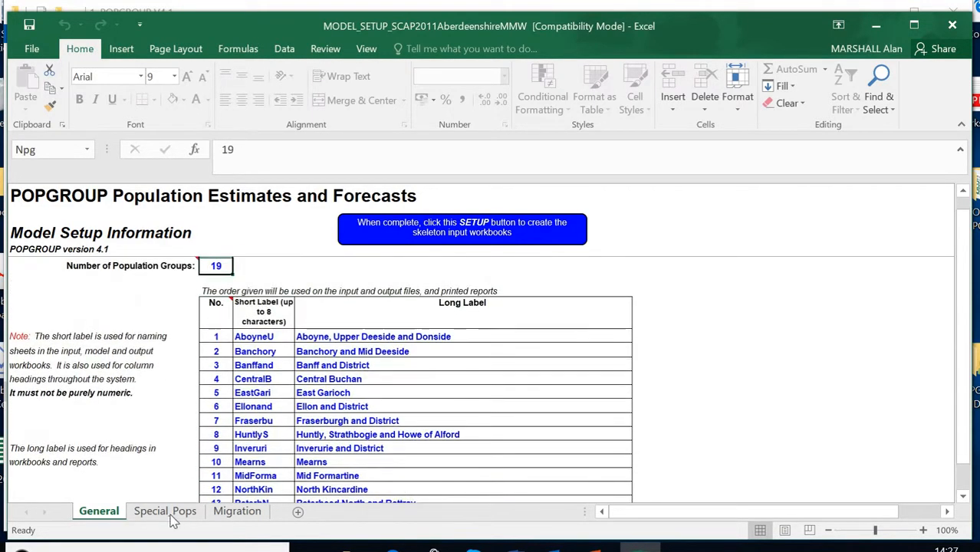
Check the special population labels on the Special_Pops sheet and the Type 1 and Type 2 entries on the Migration sheet
{"action": "left_click", "coordinate": [166, 511]}
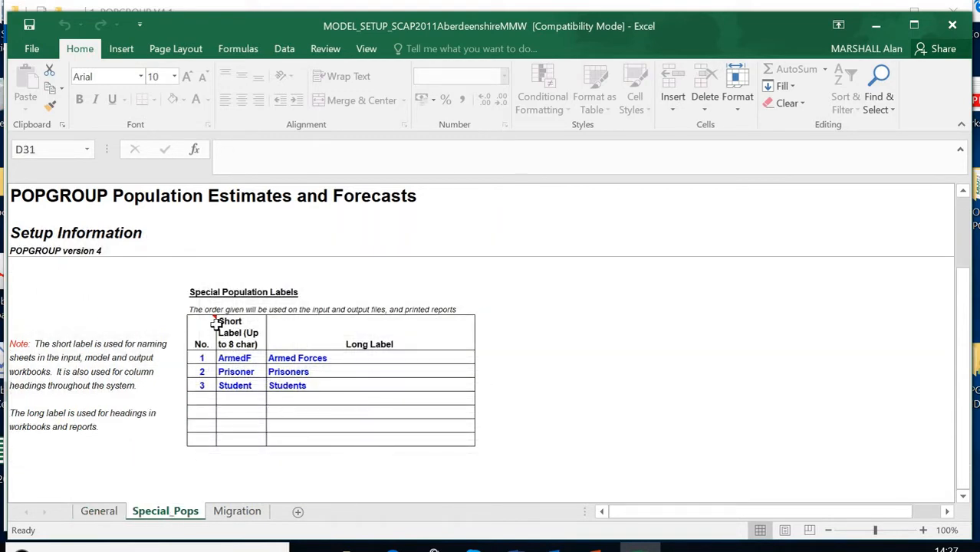
{"action": "left_click", "coordinate": [241, 519]}
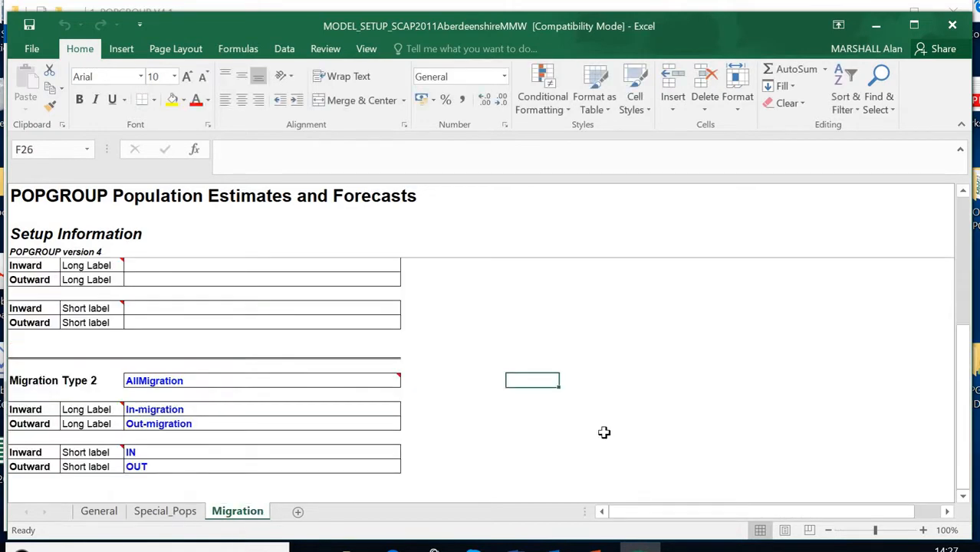
{"action": "left_click", "coordinate": [206, 350]}
{"action": "key", "text": "Up"}
{"action": "key", "text": "Up"}
{"action": "key", "text": "Up"}
{"action": "key", "text": "Up"}
{"action": "key", "text": "Up"}
{"action": "key", "text": "Up"}
{"action": "key", "text": "Up"}
{"action": "key", "text": "Up"}
{"action": "key", "text": "Up"}
{"action": "key", "text": "Up"}
{"action": "key", "text": "Up"}
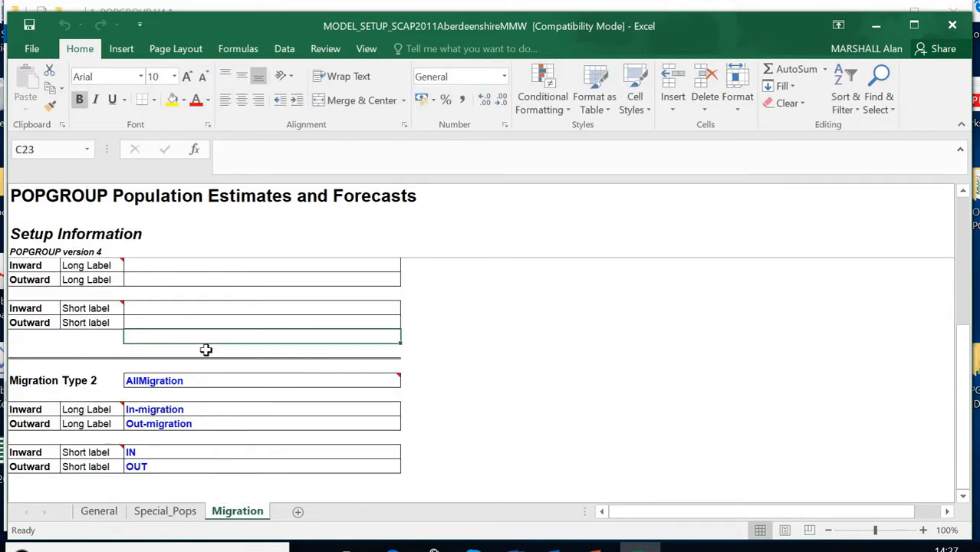
{"action": "key", "text": "Down"}
{"action": "key", "text": "Down"}
{"action": "key", "text": "Down"}
{"action": "key", "text": "Down"}
{"action": "key", "text": "Down"}
{"action": "key", "text": "Down"}
{"action": "key", "text": "Down"}
{"action": "key", "text": "Down"}
{"action": "key", "text": "Down"}
{"action": "key", "text": "Down"}
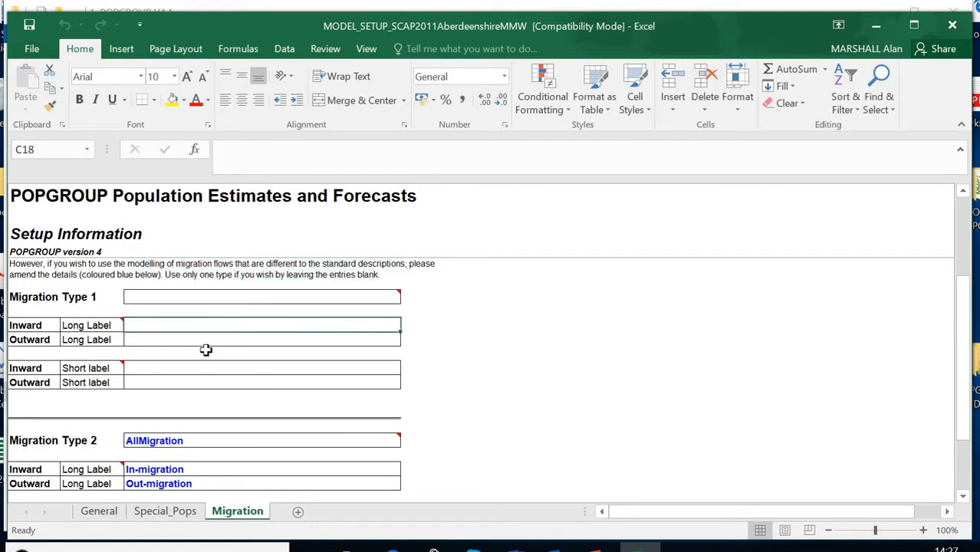
{"action": "key", "text": "Down"}
{"action": "key", "text": "Down"}
{"action": "key", "text": "Down"}
{"action": "key", "text": "Down"}
{"action": "key", "text": "Down"}
{"action": "key", "text": "Down"}
{"action": "key", "text": "Down"}
{"action": "key", "text": "Down"}
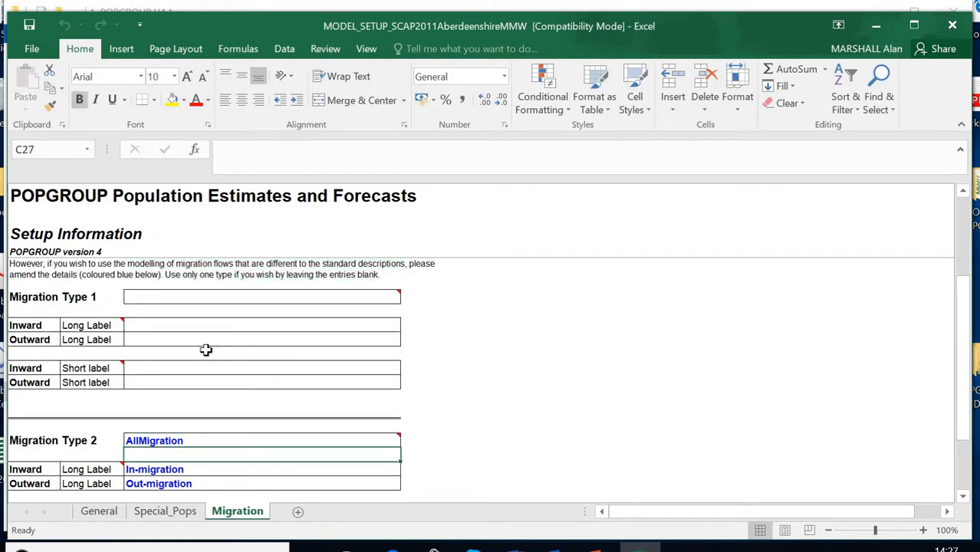
{"action": "key", "text": "Down"}
{"action": "key", "text": "Down"}
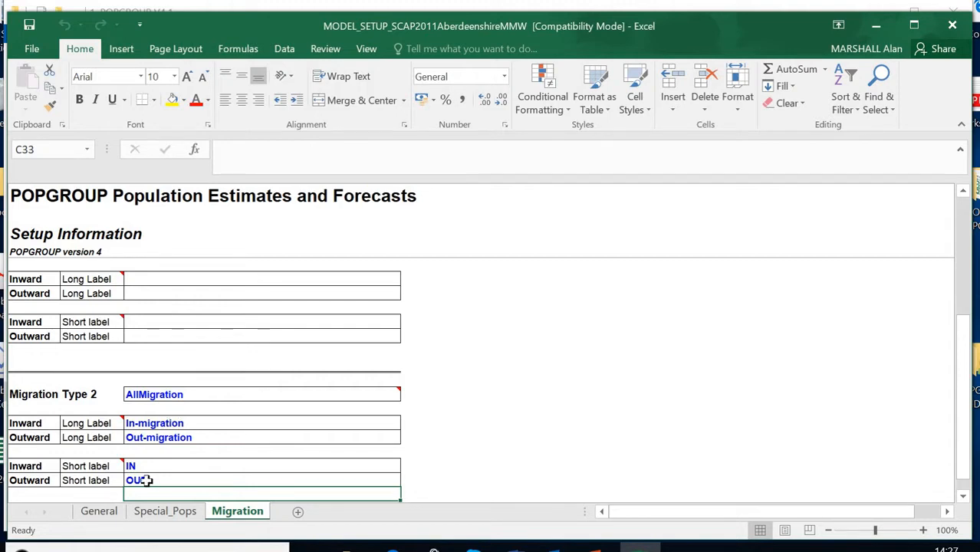
Return to the General sheet and recheck the model setup details at its start, down to the base year
{"action": "left_click", "coordinate": [99, 511]}
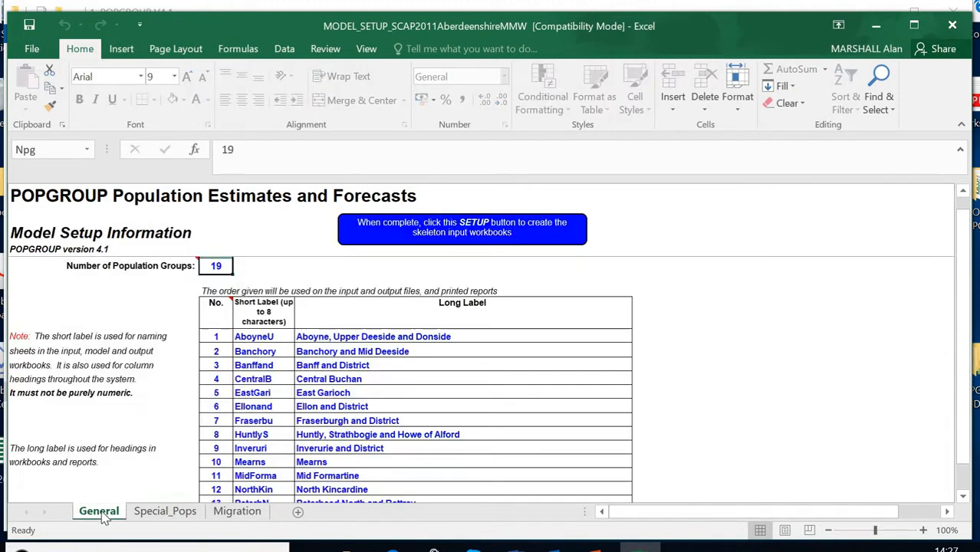
{"action": "left_click", "coordinate": [583, 347]}
{"action": "key", "text": "Up"}
{"action": "key", "text": "Up"}
{"action": "key", "text": "Up"}
{"action": "key", "text": "Up"}
{"action": "key", "text": "Up"}
{"action": "key", "text": "Up"}
{"action": "key", "text": "Up"}
{"action": "key", "text": "Up"}
{"action": "key", "text": "Up"}
{"action": "key", "text": "Up"}
{"action": "key", "text": "Up"}
{"action": "key", "text": "Up"}
{"action": "key", "text": "Up"}
{"action": "key", "text": "Up"}
{"action": "key", "text": "Up"}
{"action": "key", "text": "Up"}
{"action": "key", "text": "Up"}
{"action": "key", "text": "Up"}
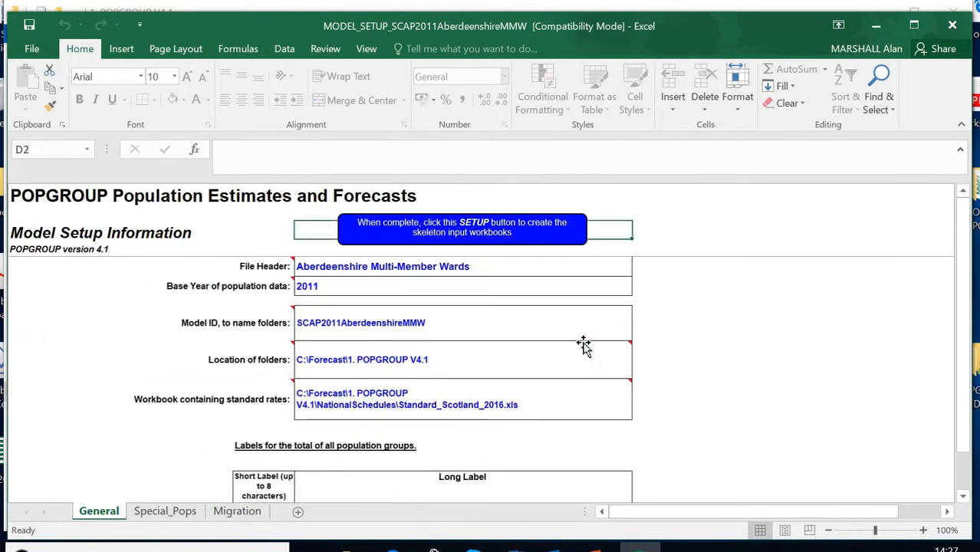
{"action": "key", "text": "Down"}
{"action": "key", "text": "Down"}
{"action": "key", "text": "Down"}
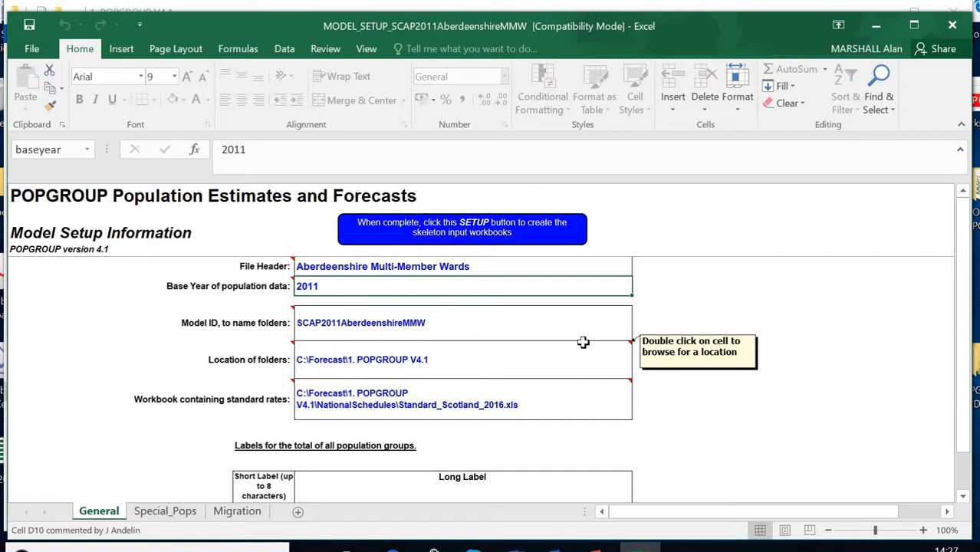
Run the POPGROUP setup to create the skeleton input workbooks, accepting closure of other workbooks and continuing without Migration Type 1
{"action": "left_click", "coordinate": [472, 230]}
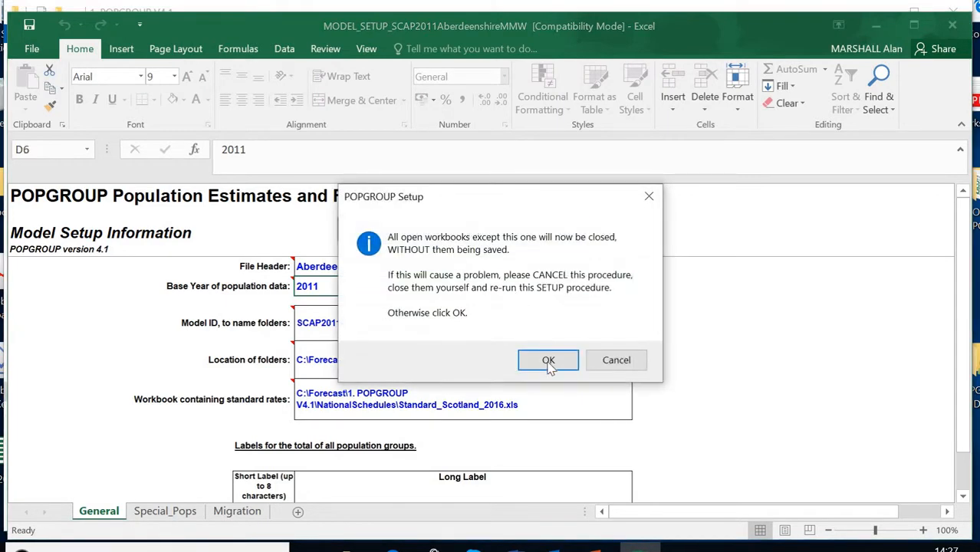
{"action": "left_click", "coordinate": [549, 365]}
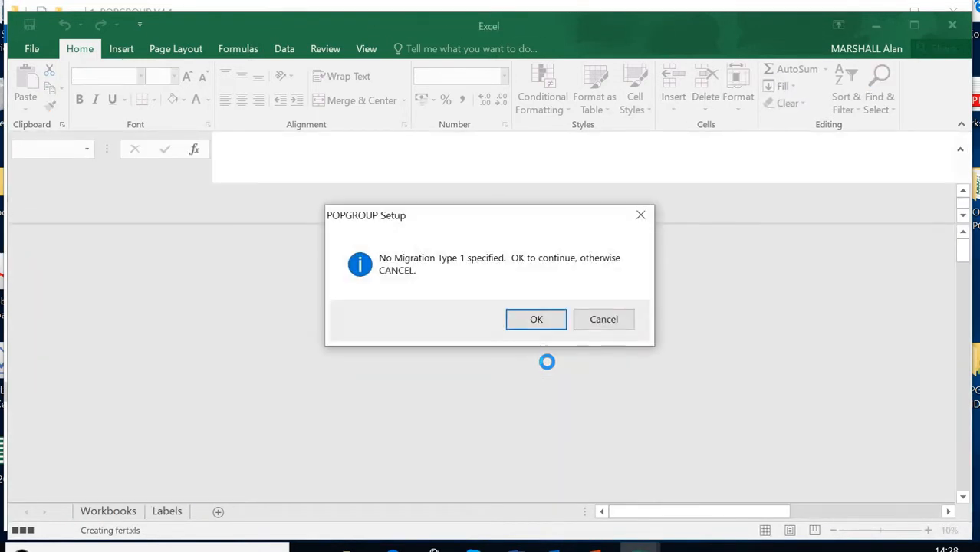
{"action": "left_click", "coordinate": [536, 320]}
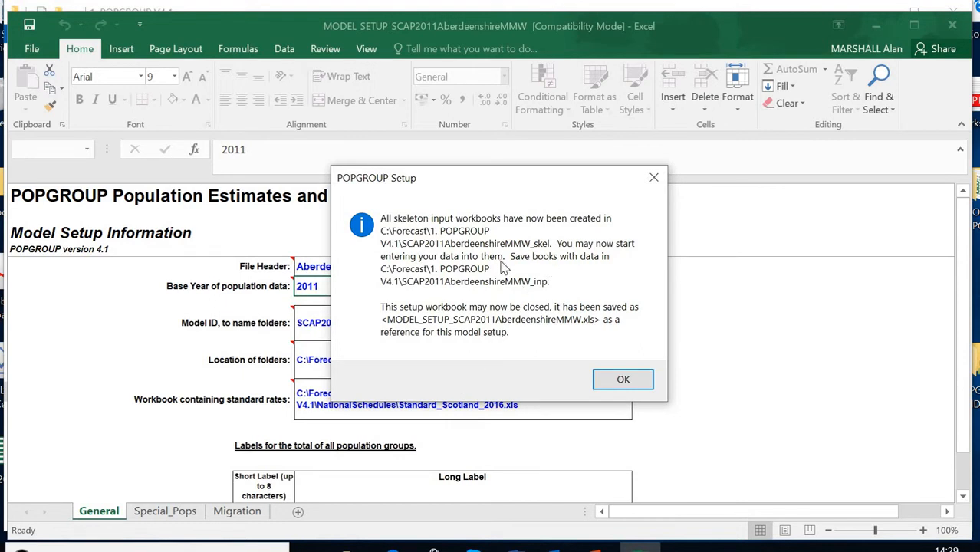
{"action": "left_click", "coordinate": [622, 379]}
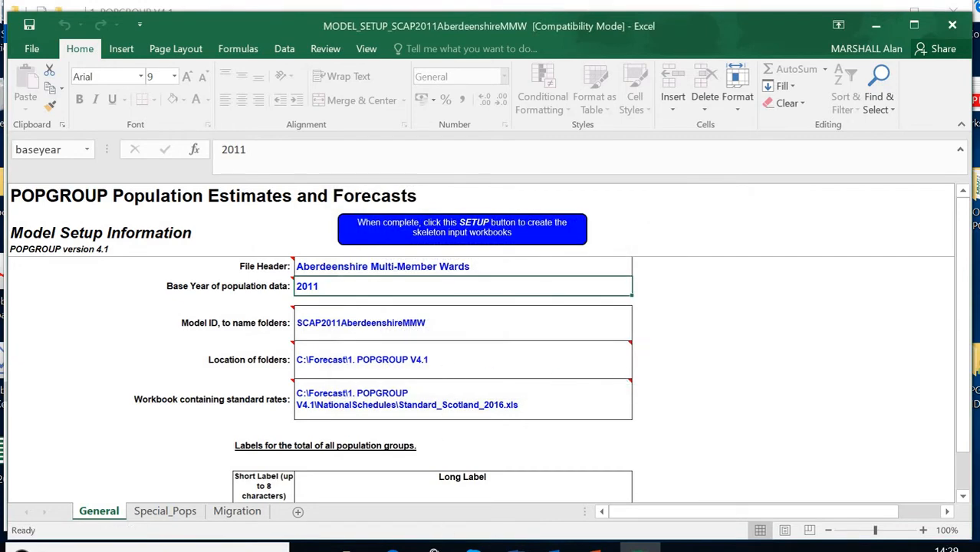
Switch to the 1. POPGROUP V4.1 folder in File Explorer and inspect the SCAP2011AberdeenshireMMW_inp and SCAP2011AberdeenshireMMW_out folders
{"action": "left_click", "coordinate": [434, 550]}
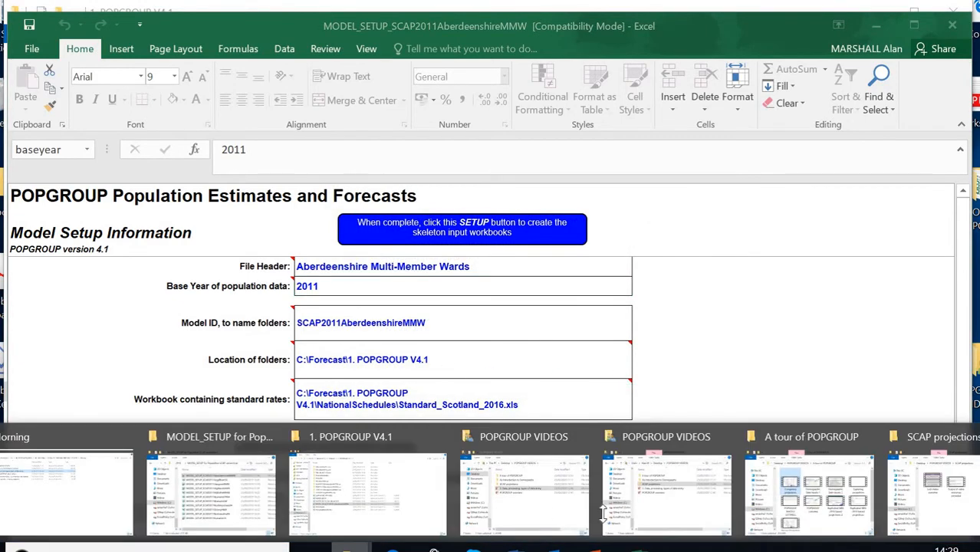
{"action": "left_click", "coordinate": [363, 498]}
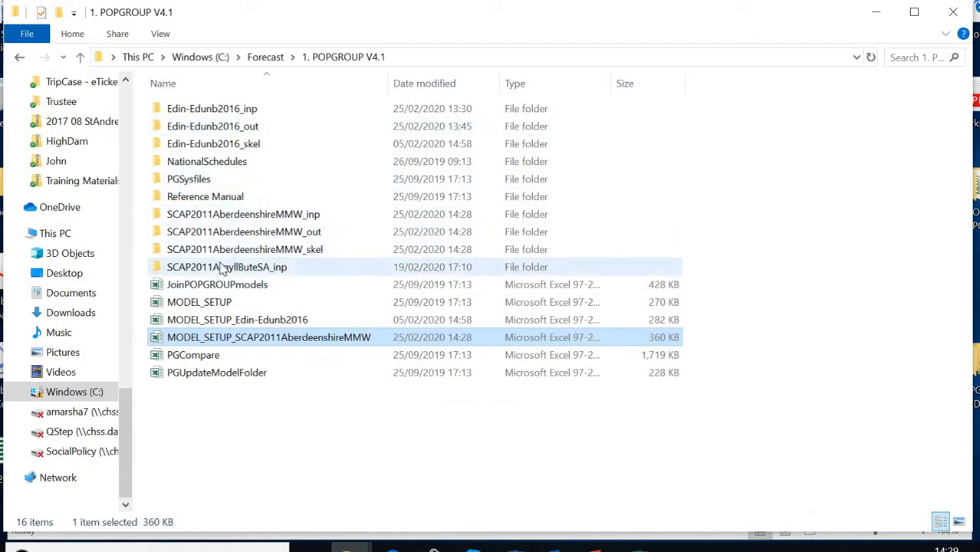
{"action": "double_click", "coordinate": [225, 216]}
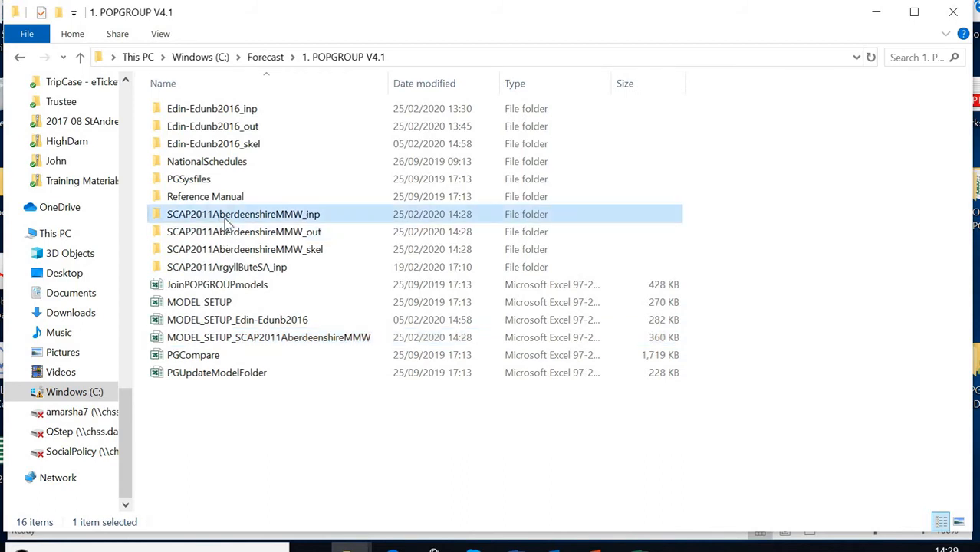
{"action": "left_click", "coordinate": [342, 58]}
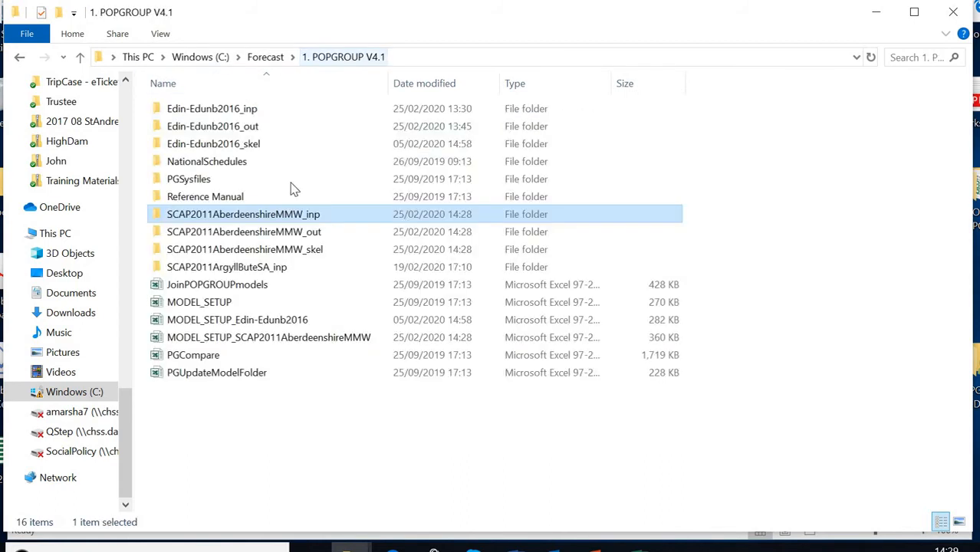
{"action": "double_click", "coordinate": [270, 237]}
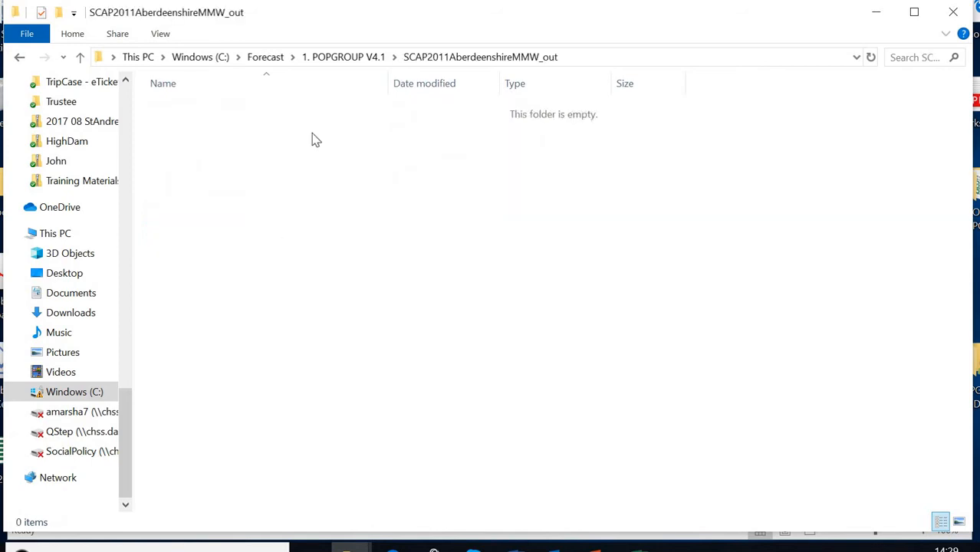
{"action": "left_click", "coordinate": [348, 61]}
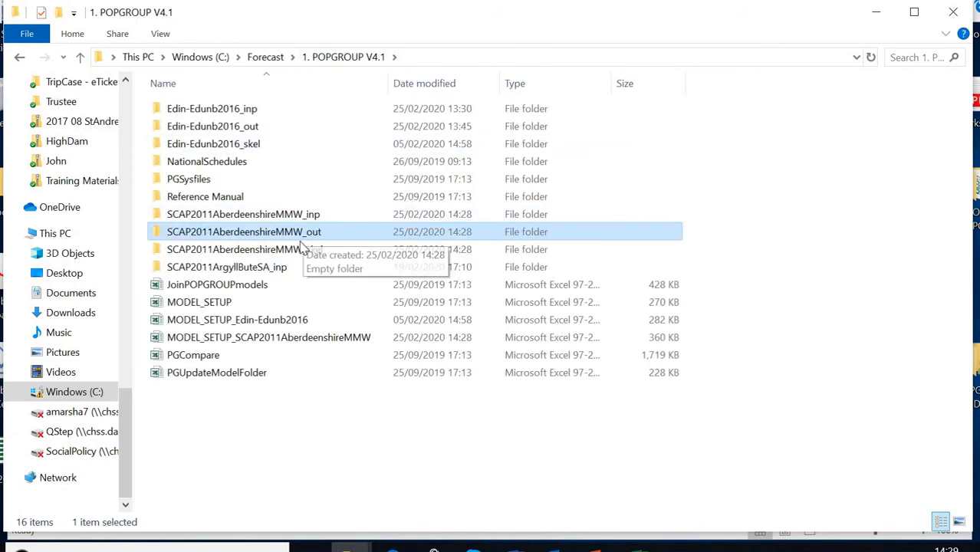
Open the SCAP2011AberdeenshireMMW_skel folder and bring up its popbase workbook in Excel
{"action": "left_click", "coordinate": [290, 253]}
{"action": "double_click", "coordinate": [290, 255]}
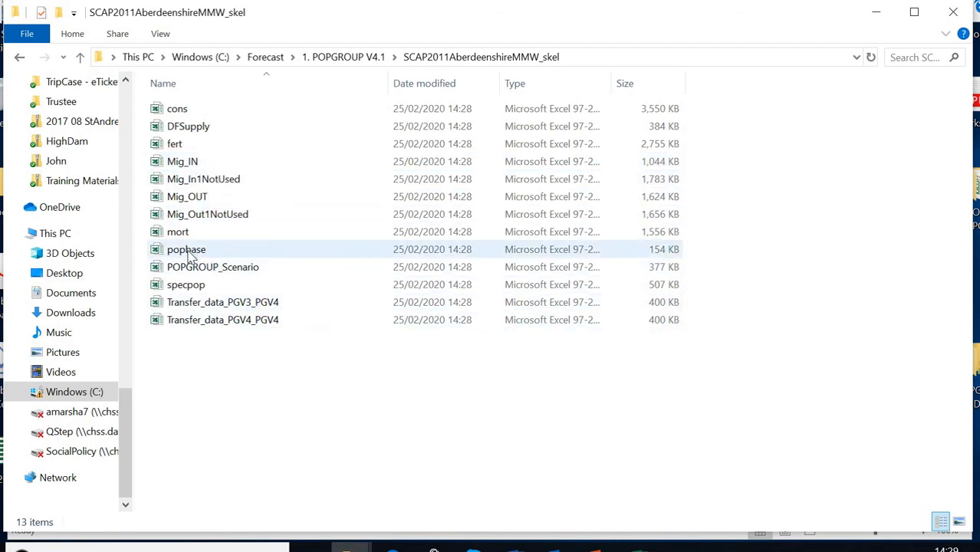
{"action": "key", "text": "alt+Tab"}
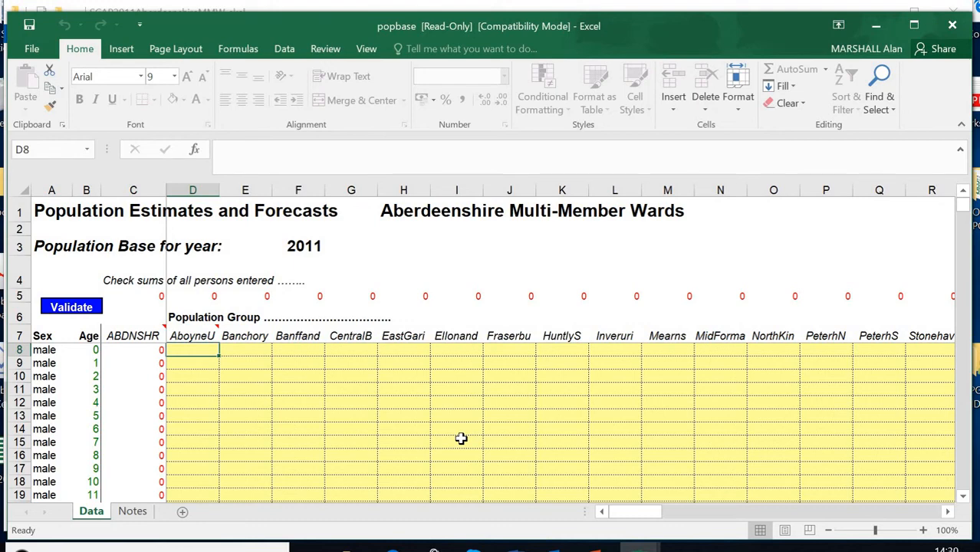
Review the population group labels across row 7 of the popbase Data sheet from AboyneU to PeterhN, and close the workbook
{"action": "key", "text": "Up"}
{"action": "key", "text": "Right"}
{"action": "key", "text": "Right"}
{"action": "key", "text": "Right"}
{"action": "key", "text": "Right"}
{"action": "key", "text": "Right"}
{"action": "key", "text": "Right"}
{"action": "key", "text": "Right"}
{"action": "key", "text": "Right"}
{"action": "key", "text": "Right"}
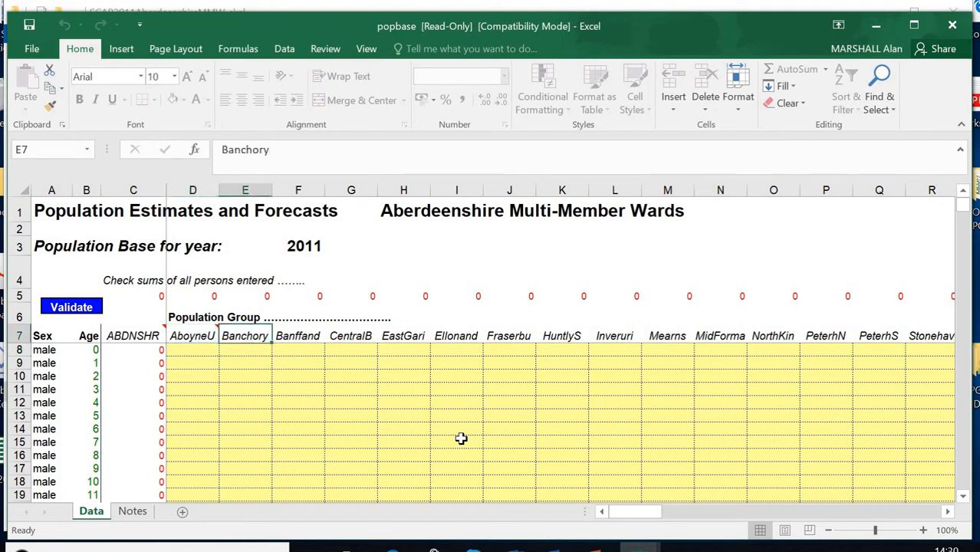
{"action": "key", "text": "Right"}
{"action": "key", "text": "Right"}
{"action": "key", "text": "Right"}
{"action": "key", "text": "Right"}
{"action": "key", "text": "Right"}
{"action": "key", "text": "Right"}
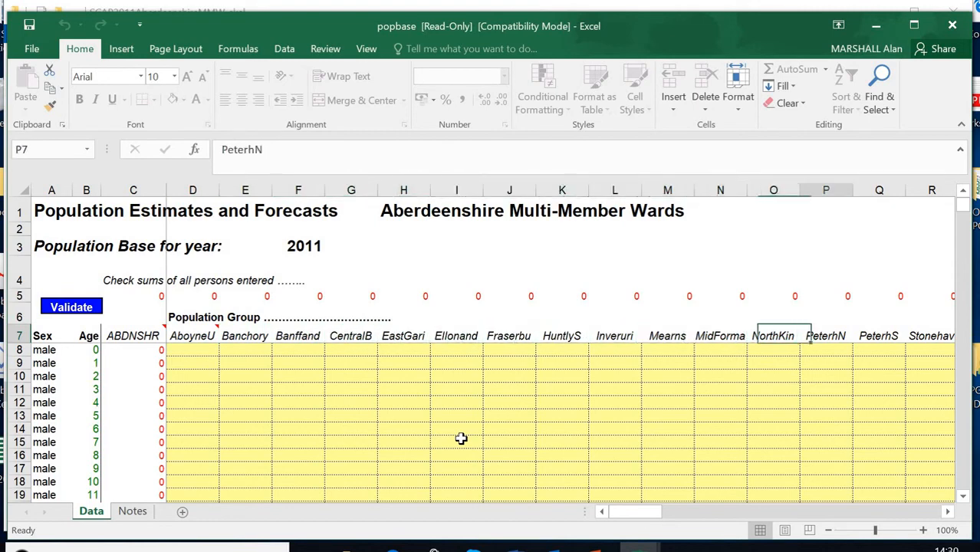
{"action": "left_click", "coordinate": [951, 26]}
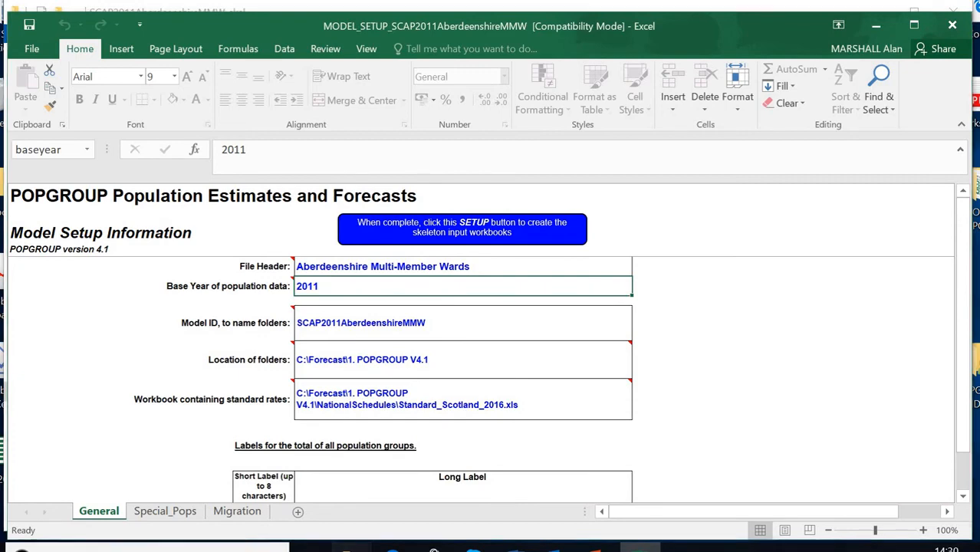
Switch to the SCAP2011AberdeenshireMMW_skel folder in File Explorer and open its fert workbook in Excel
{"action": "mouse_move", "coordinate": [349, 545]}
{"action": "left_click", "coordinate": [349, 503]}
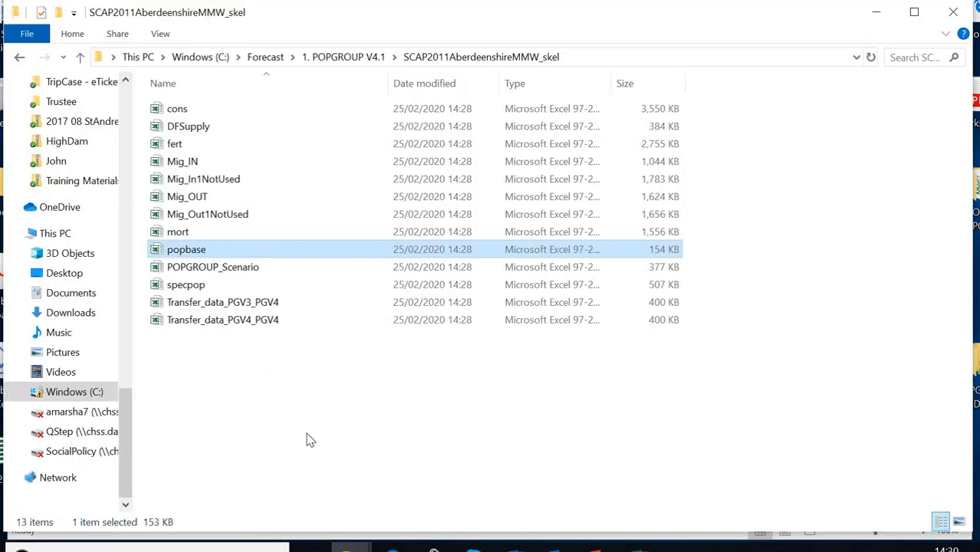
{"action": "double_click", "coordinate": [181, 148]}
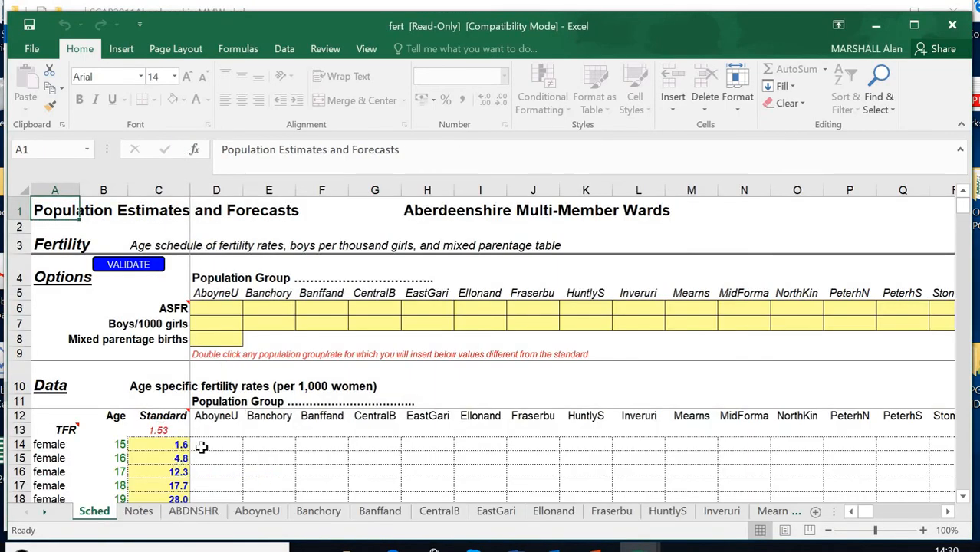
Examine the fertility assumptions on the ABDNSHR, AboyneU, Banchory and Banffand sheets, recheck ABDNSHR, and return to the Sched sheet
{"action": "left_click", "coordinate": [196, 514]}
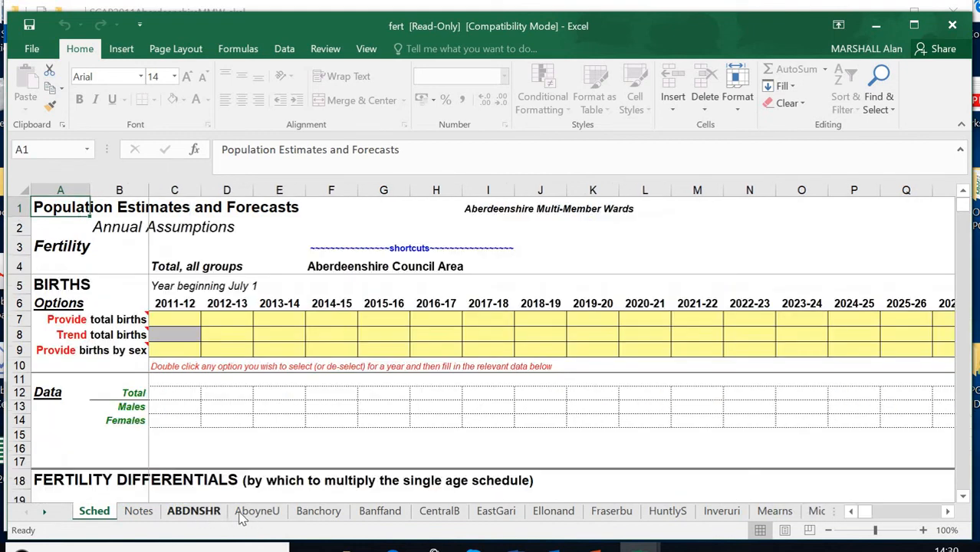
{"action": "left_click", "coordinate": [258, 511]}
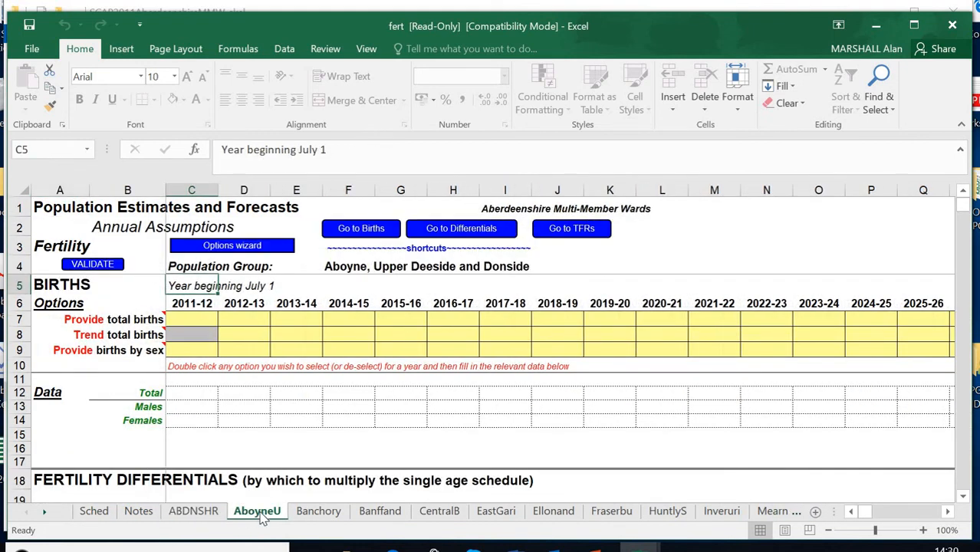
{"action": "left_click", "coordinate": [314, 515]}
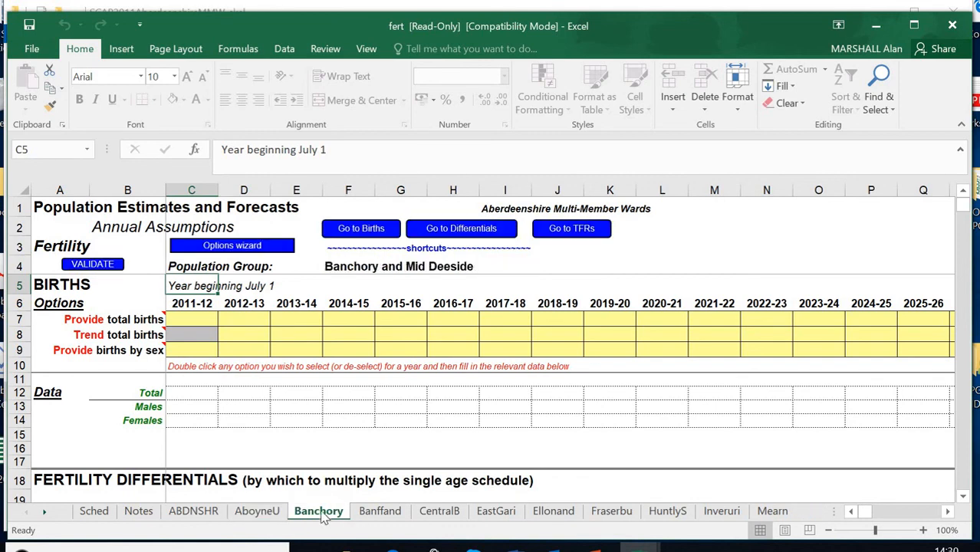
{"action": "left_click", "coordinate": [378, 517]}
{"action": "mouse_move", "coordinate": [351, 549]}
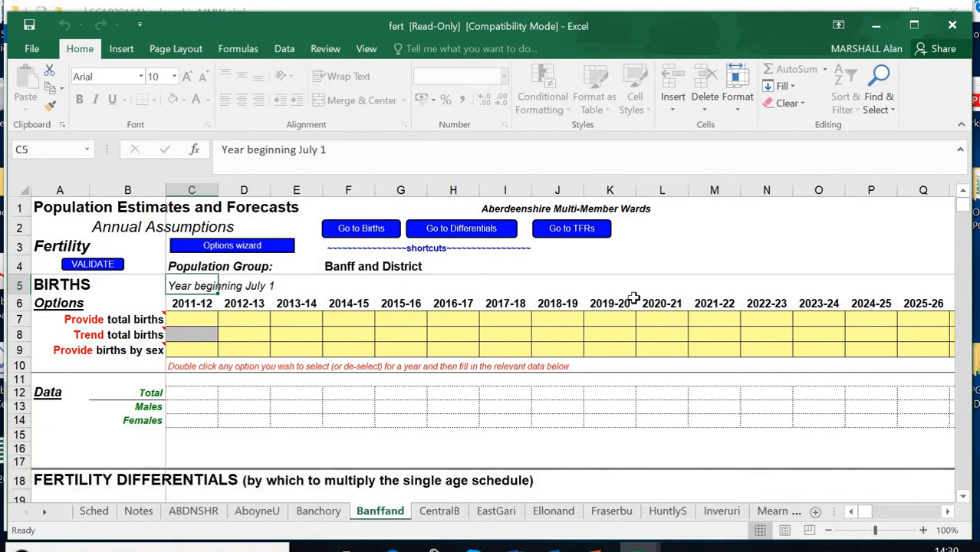
{"action": "left_click", "coordinate": [185, 515]}
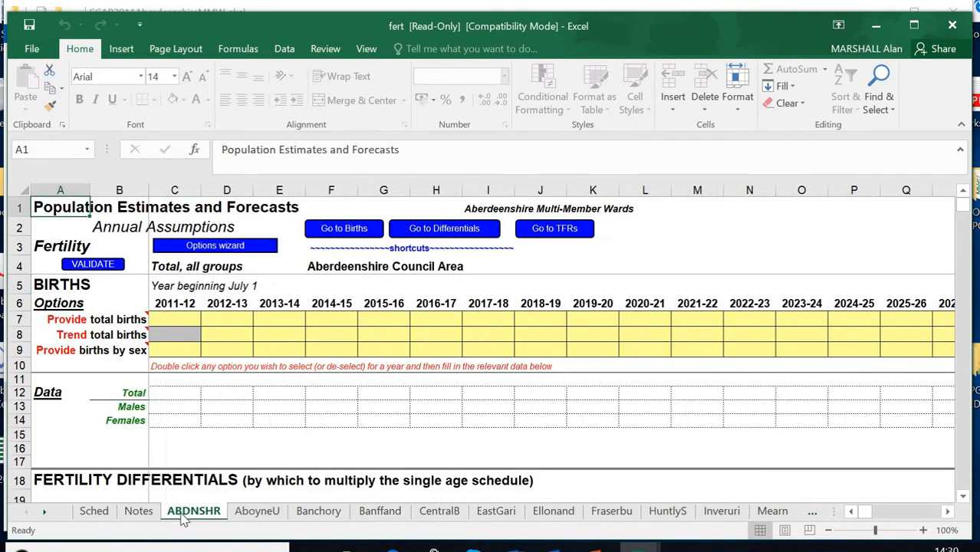
{"action": "left_click", "coordinate": [94, 511]}
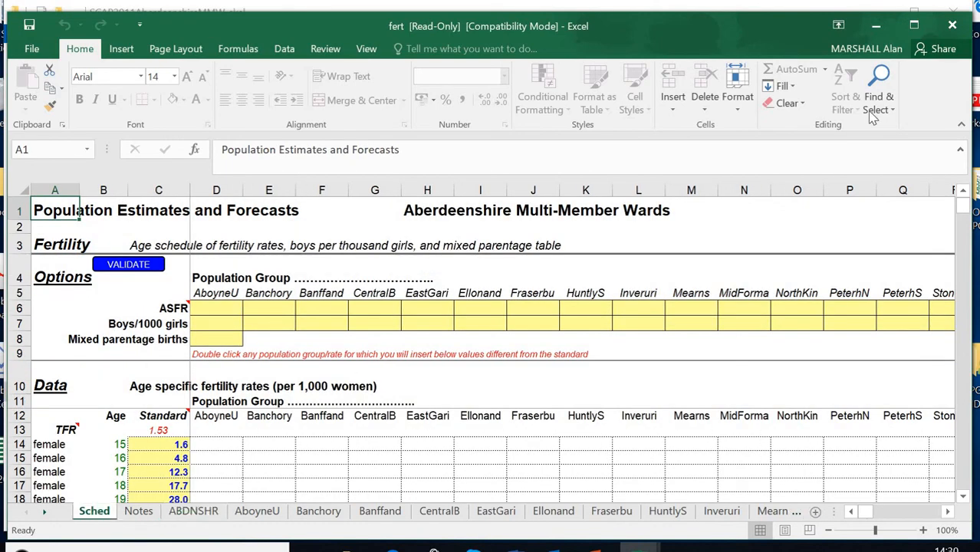